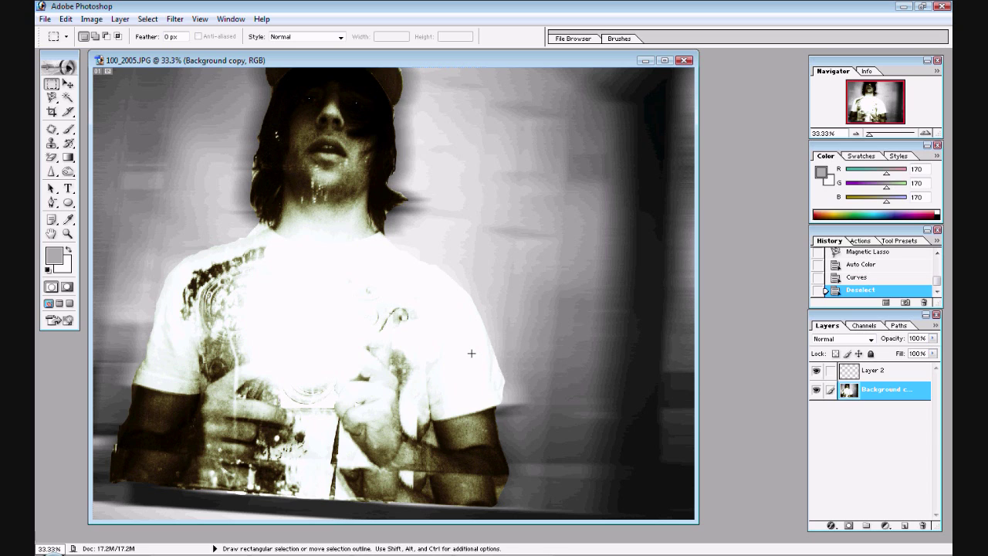
# Step: Open the photo 100_2005.JPG from the ME folder through File > Open
pyautogui.click(43, 20)
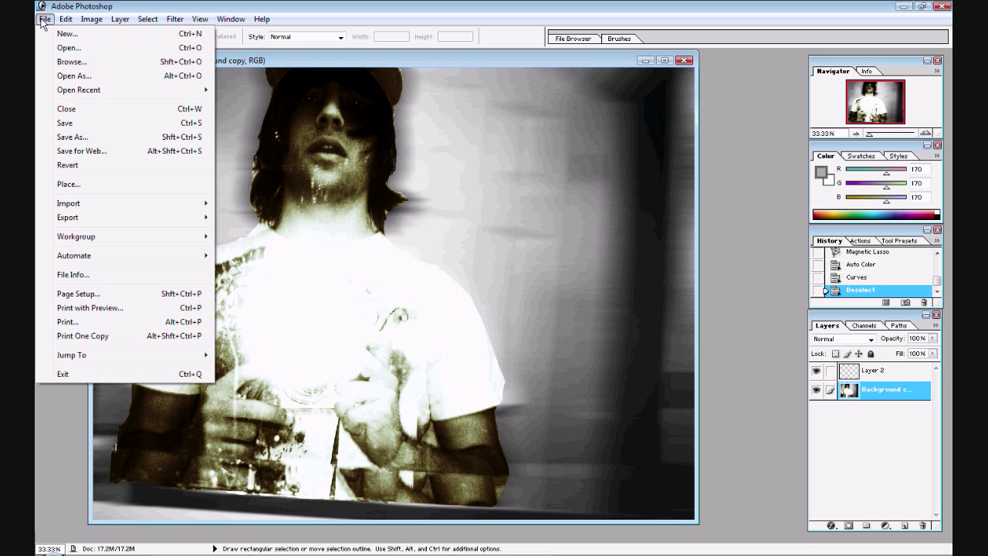
pyautogui.click(70, 50)
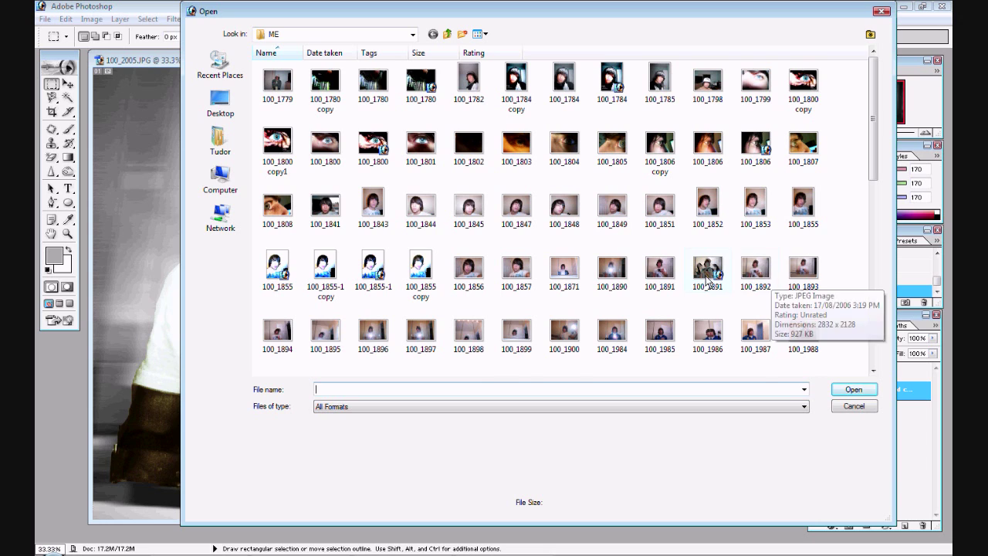
pyautogui.scroll(-5, 871, 363)
pyautogui.click(614, 114)
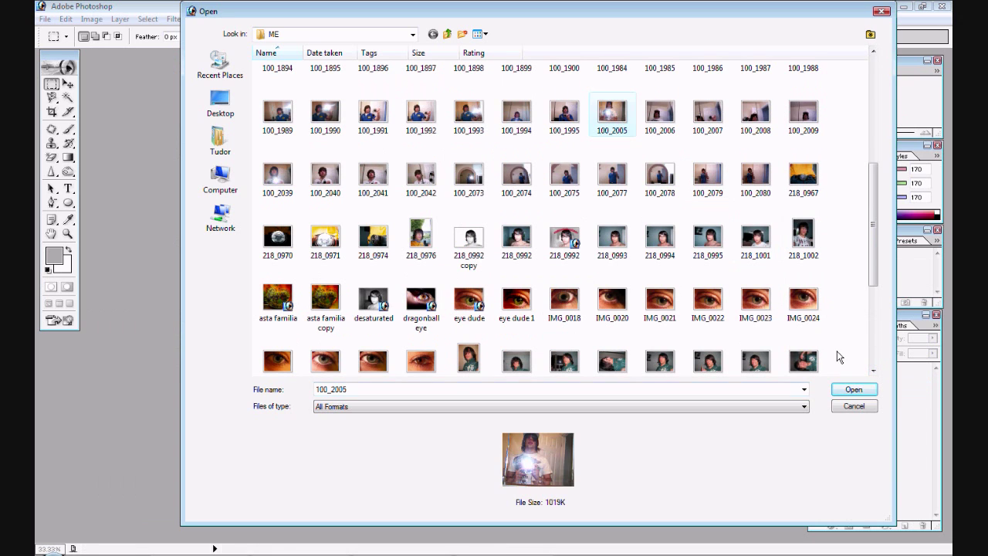
pyautogui.click(854, 389)
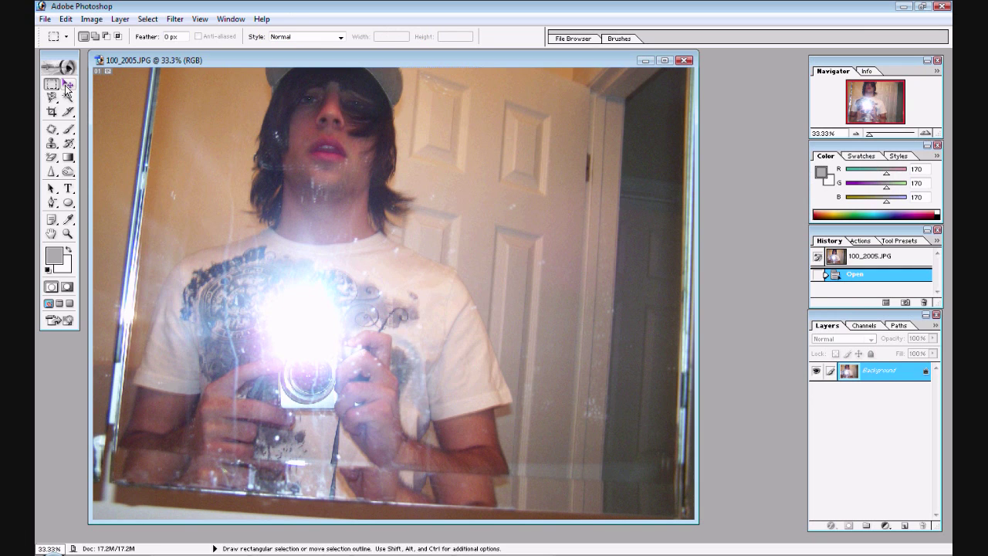
# Step: Desaturate the selfie to black and white via Image > Adjustments
pyautogui.click(120, 18)
pyautogui.moveTo(100, 20)
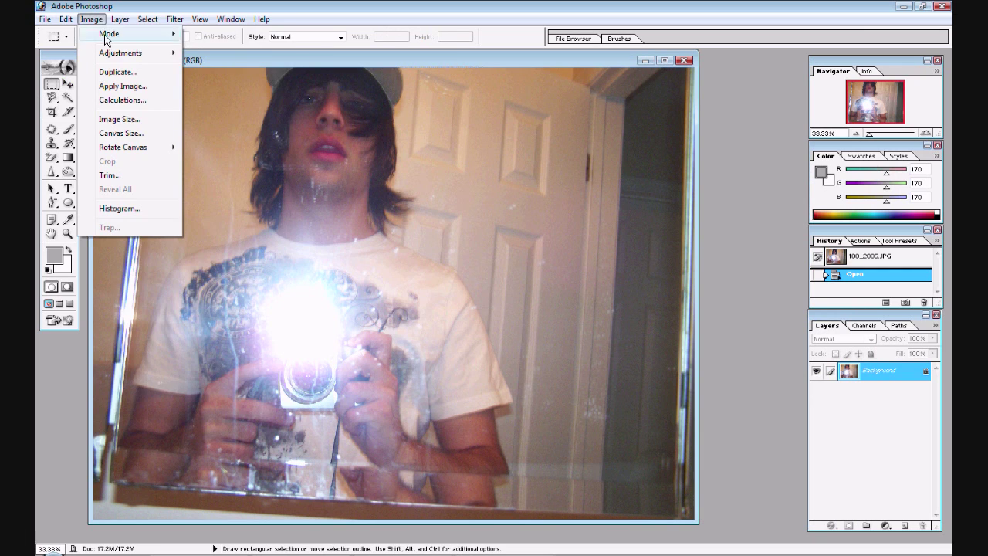
pyautogui.moveTo(147, 56)
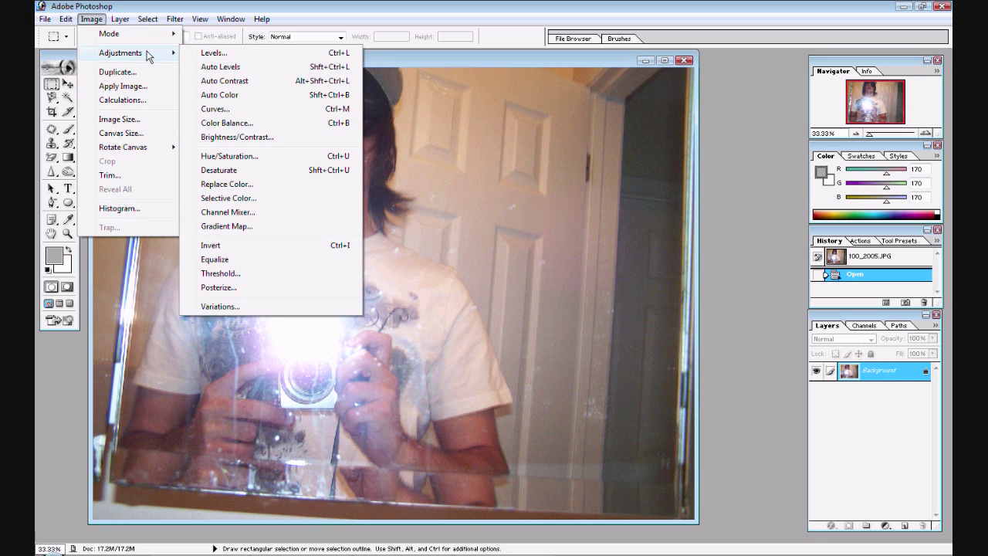
pyautogui.moveTo(115, 54)
pyautogui.click(267, 171)
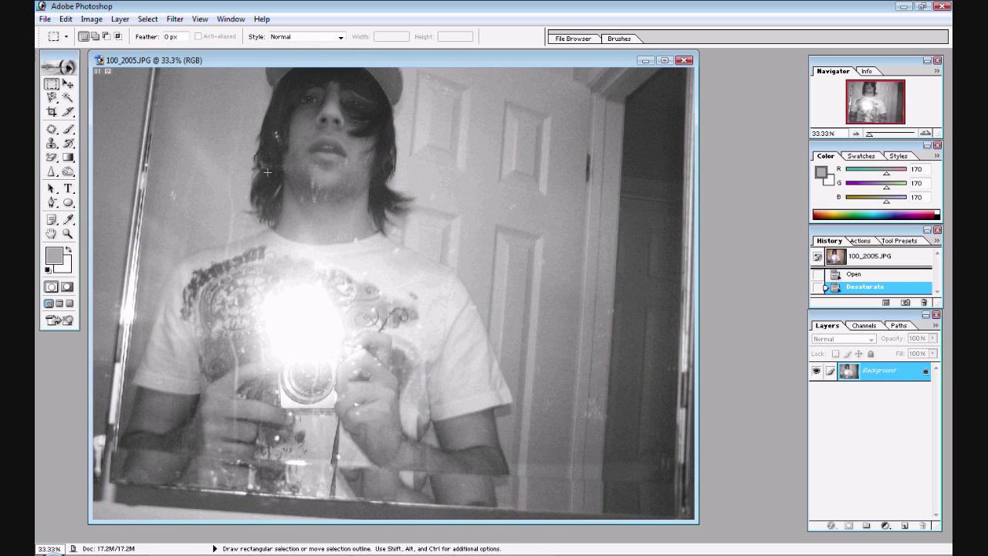
# Step: Apply Auto Levels, Auto Contrast and Auto Color to the photo
pyautogui.click(91, 18)
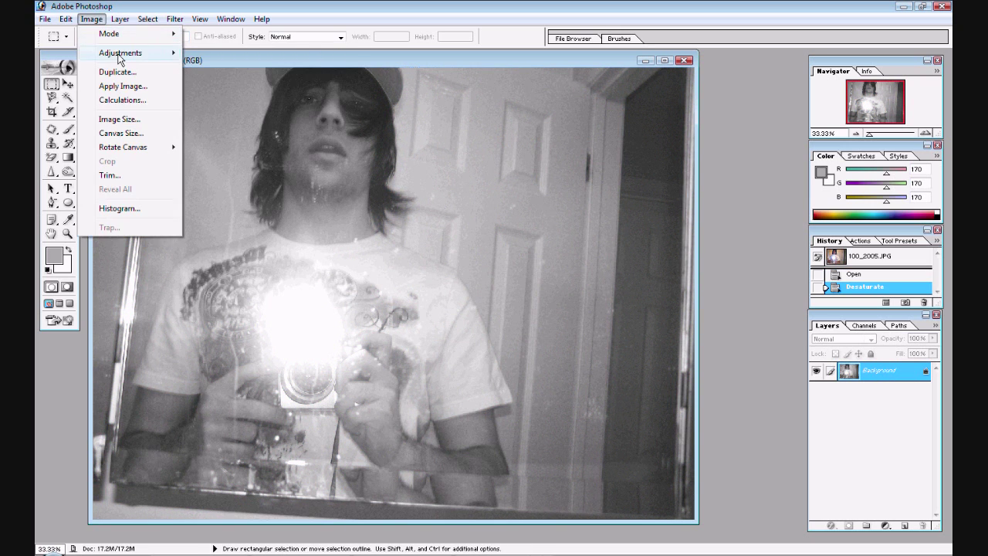
pyautogui.moveTo(118, 54)
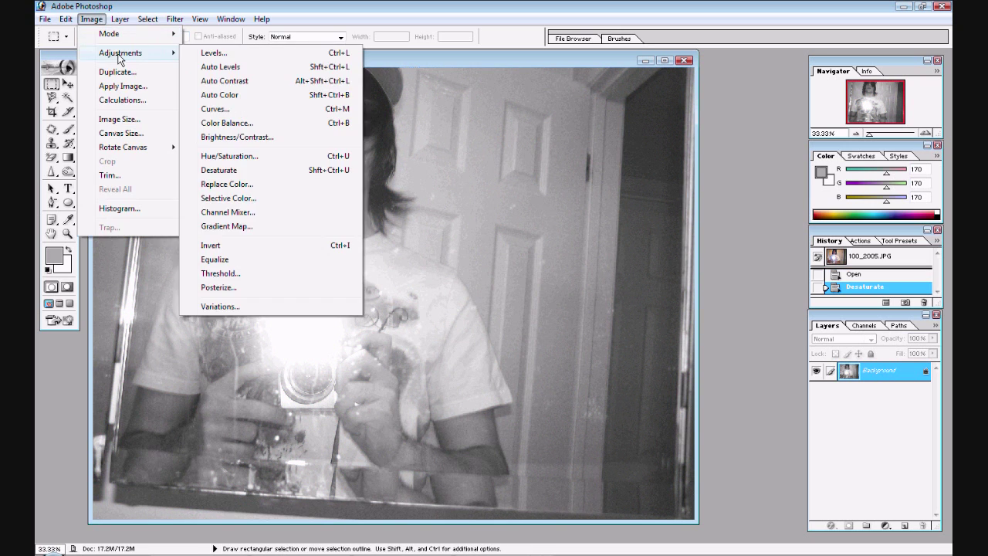
pyautogui.click(223, 67)
pyautogui.click(91, 18)
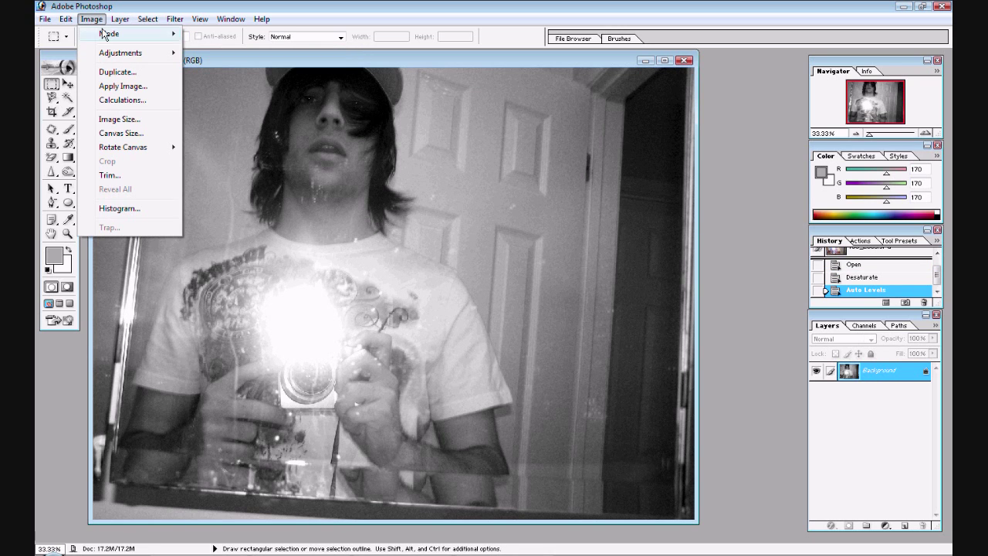
pyautogui.moveTo(115, 53)
pyautogui.click(224, 78)
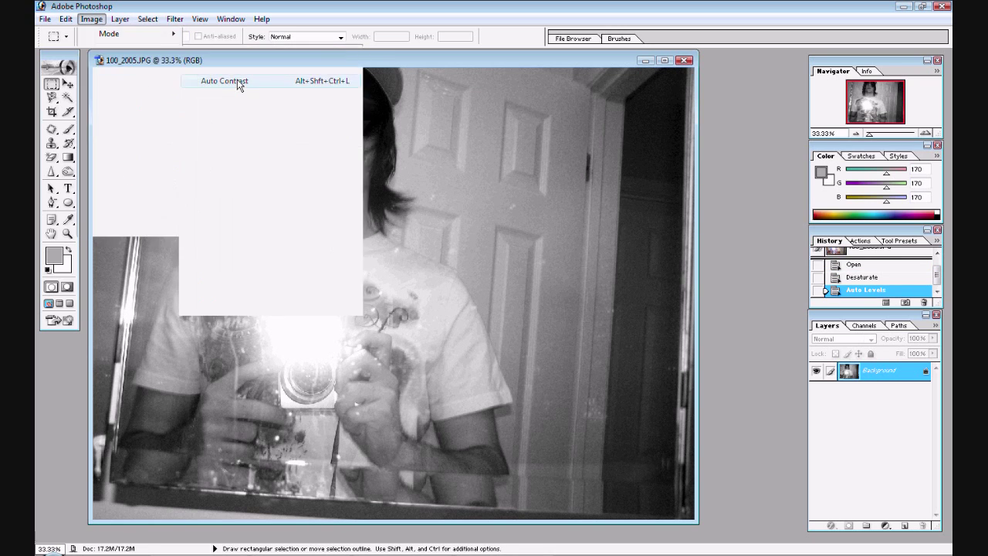
pyautogui.click(99, 19)
pyautogui.moveTo(116, 53)
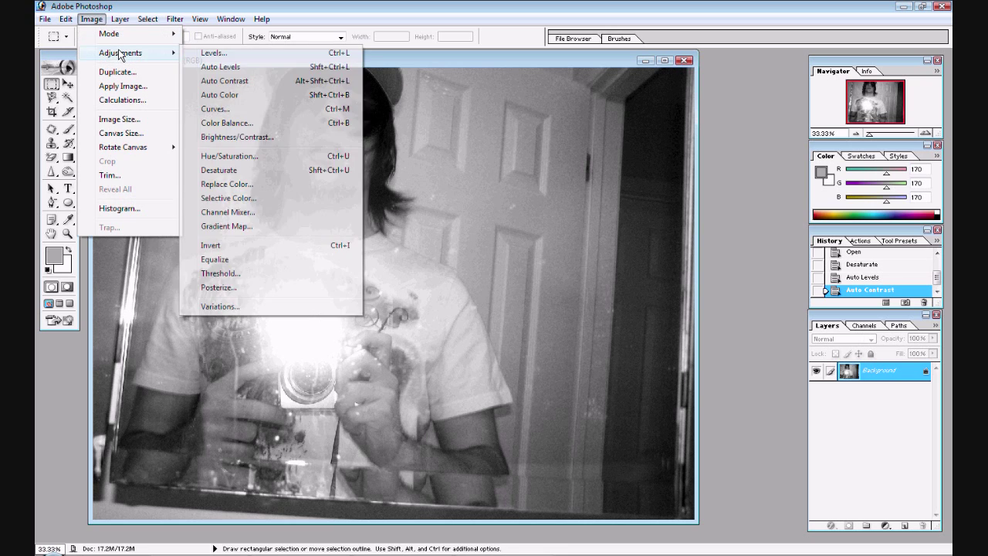
pyautogui.click(227, 96)
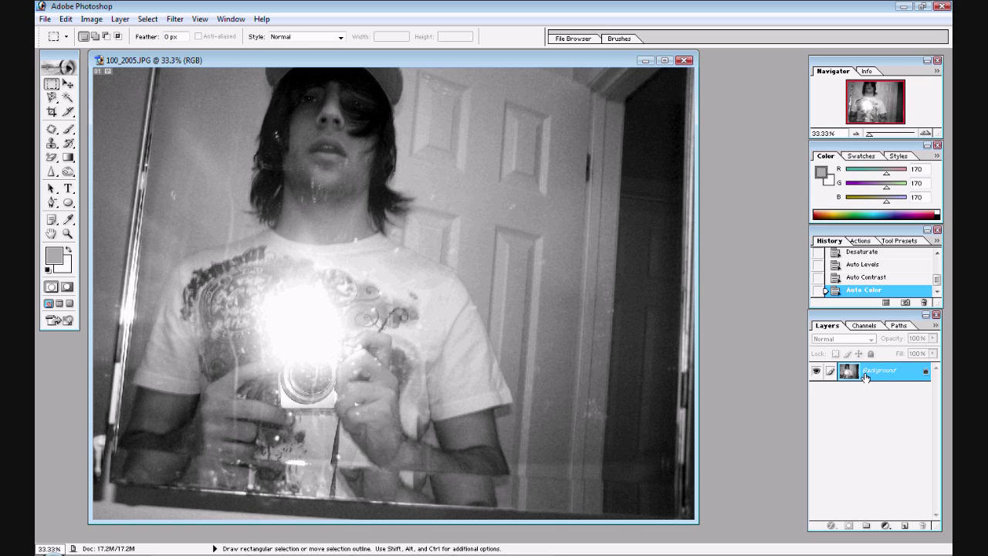
# Step: Duplicate Background into Background copy and delete the accidental empty Layer 1
pyautogui.moveTo(878, 376); pyautogui.dragTo(880, 388)
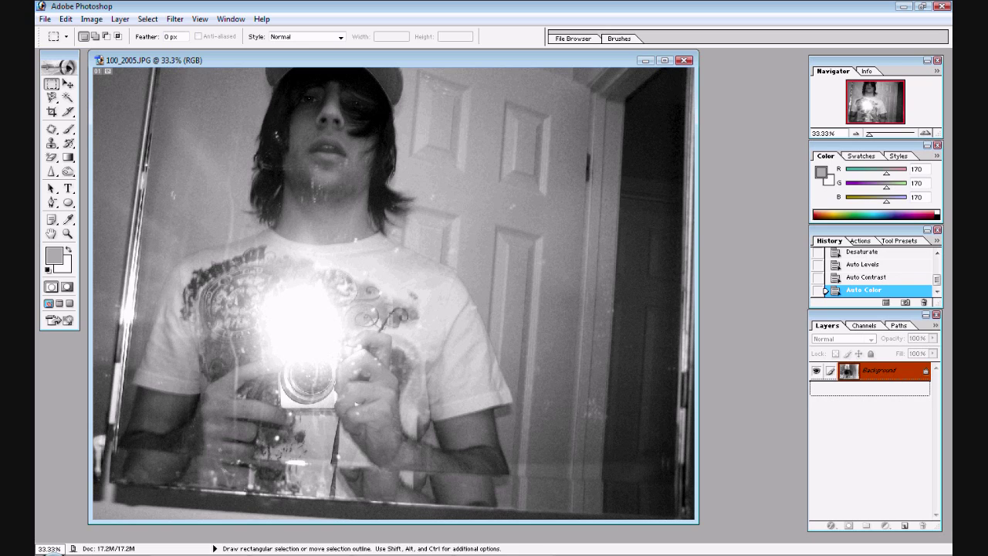
pyautogui.moveTo(880, 388); pyautogui.dragTo(905, 525)
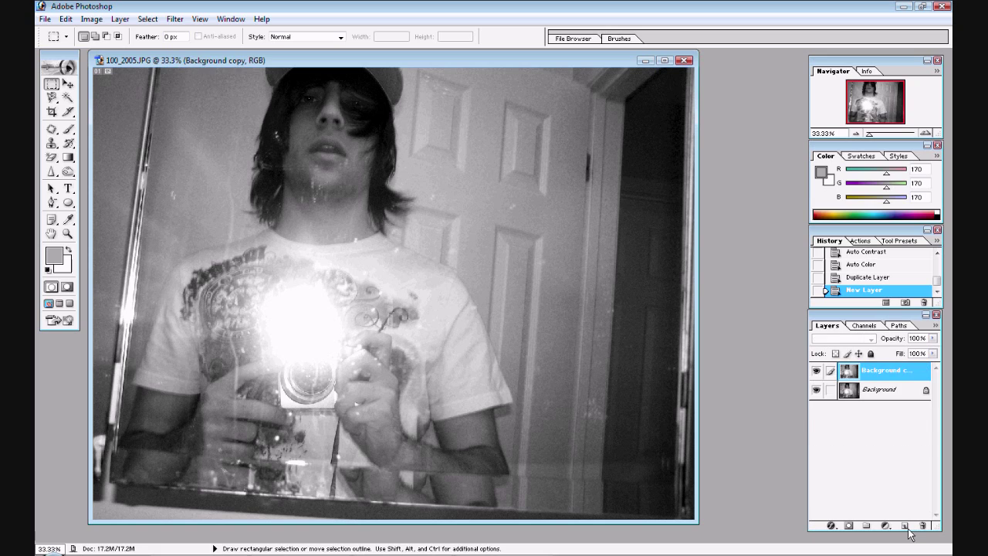
pyautogui.click(905, 525)
pyautogui.rightClick(876, 376)
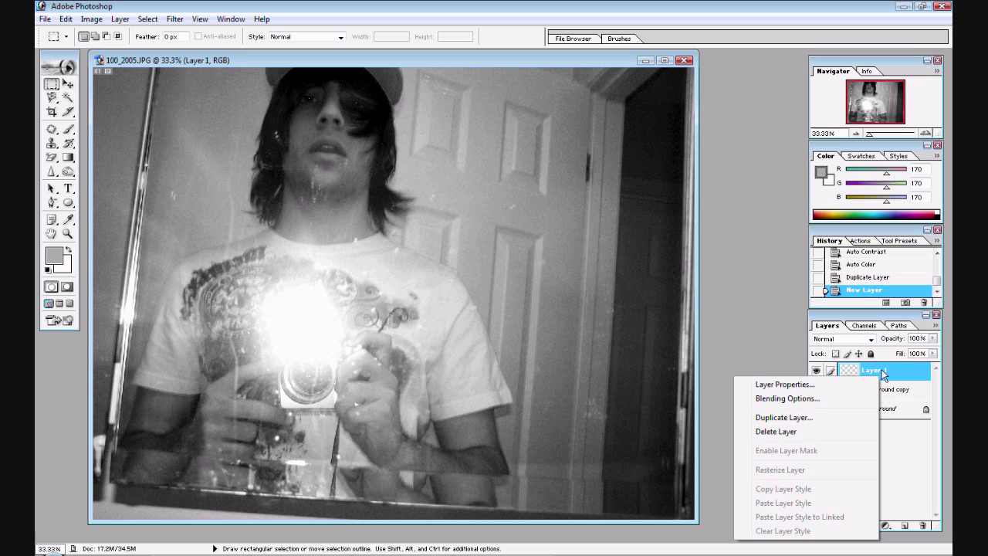
pyautogui.rightClick(879, 372)
pyautogui.rightClick(883, 371)
pyautogui.click(833, 424)
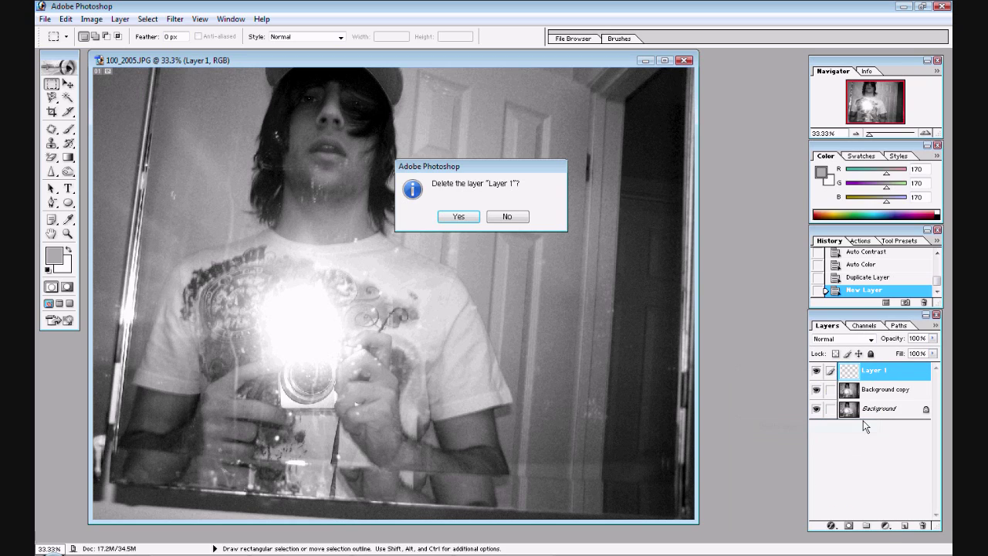
pyautogui.click(458, 219)
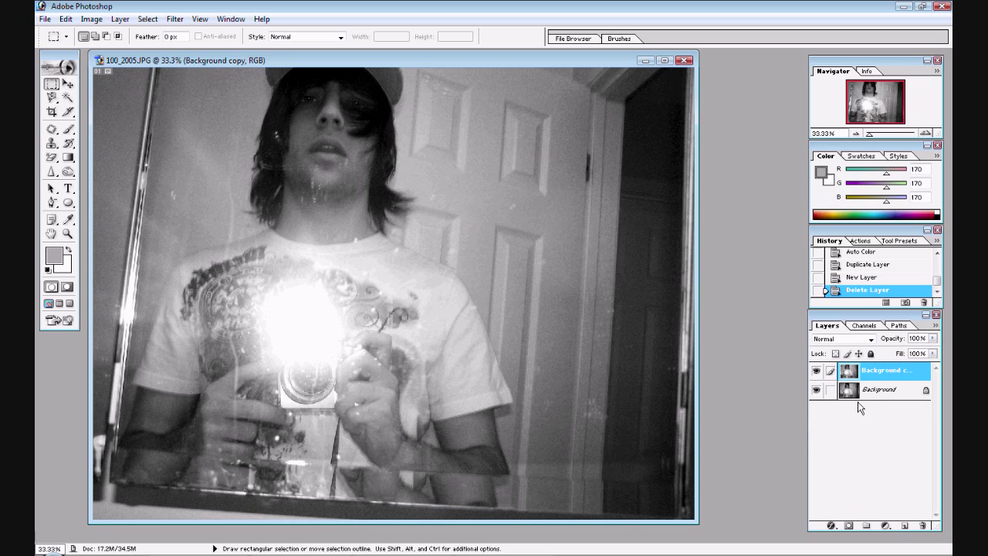
# Step: Delete the original Background layer by dragging it to the trash
pyautogui.doubleClick(925, 394)
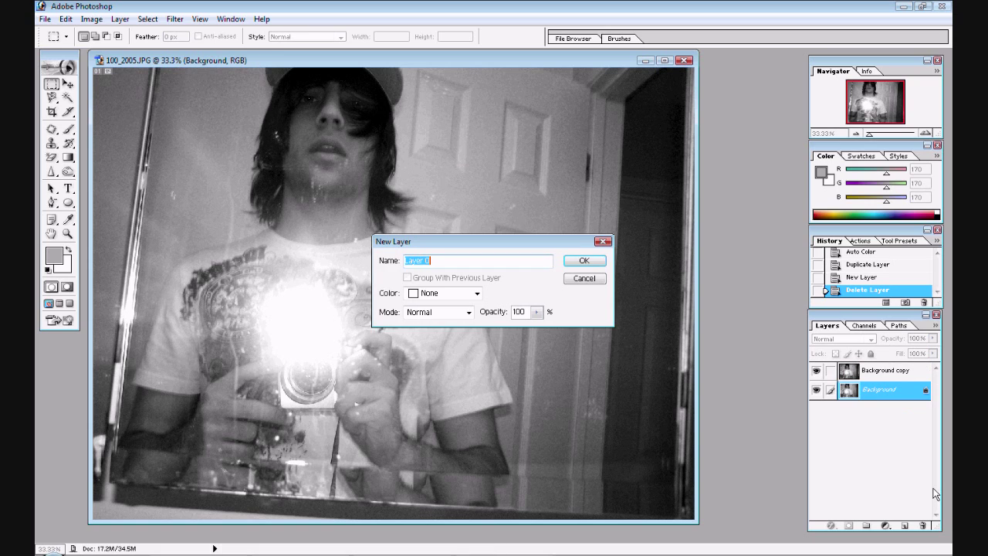
pyautogui.click(602, 243)
pyautogui.moveTo(873, 392); pyautogui.dragTo(927, 527)
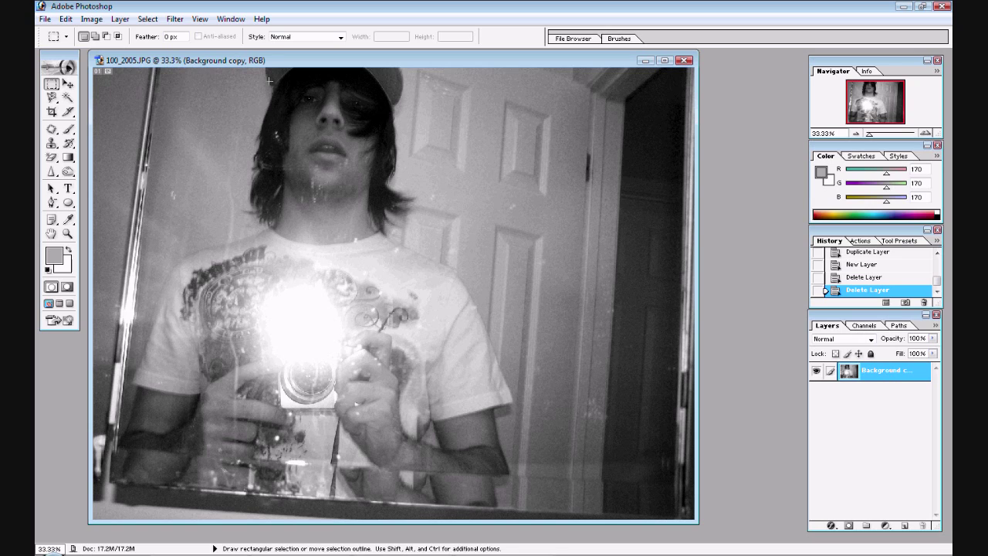
# Step: Trace the person with the Magnetic Lasso, then invert the selection onto the background
pyautogui.click(52, 98)
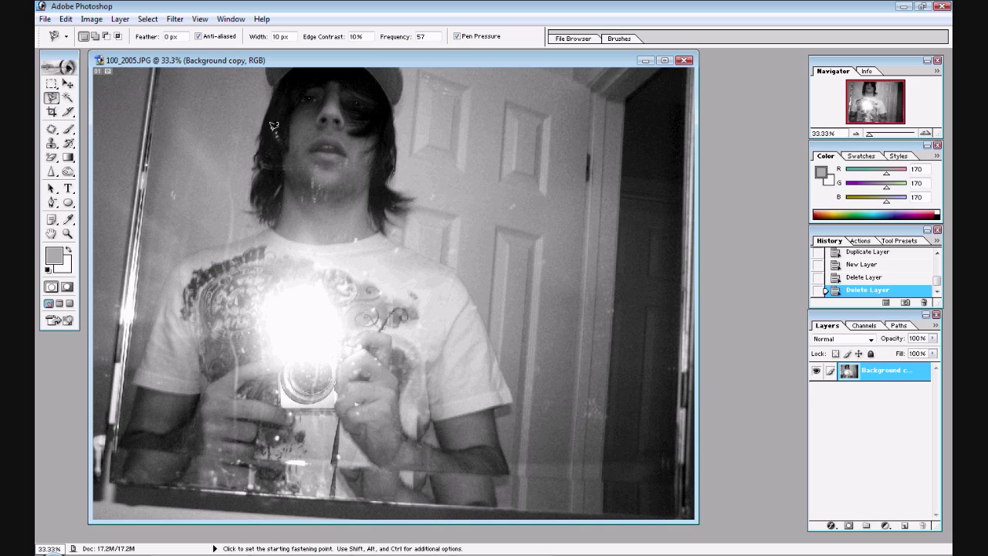
pyautogui.click(53, 99)
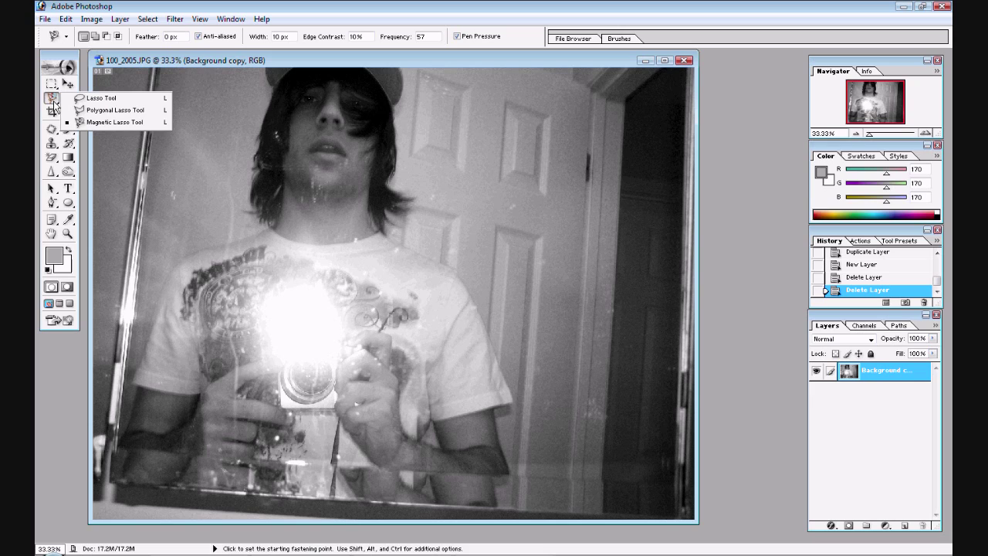
pyautogui.click(54, 106)
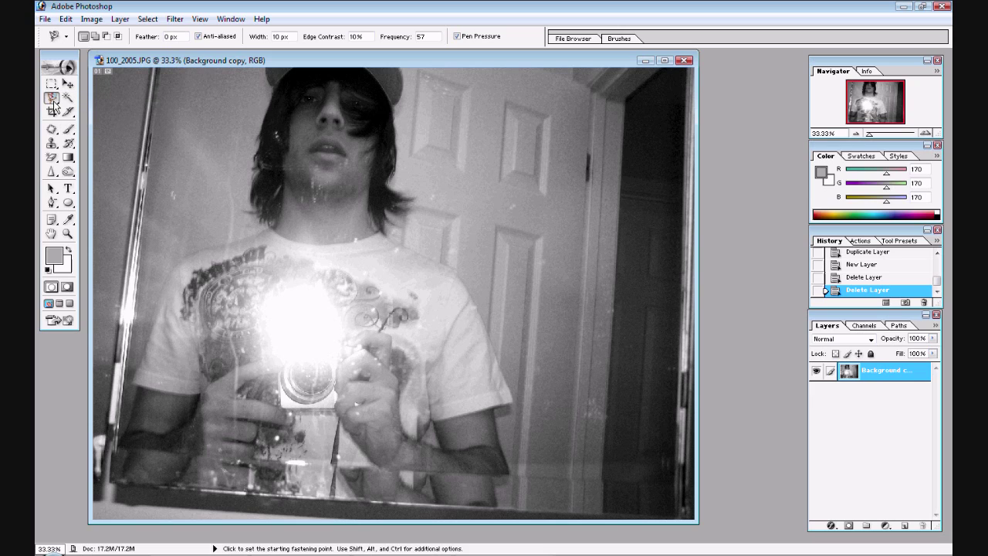
pyautogui.click(114, 480)
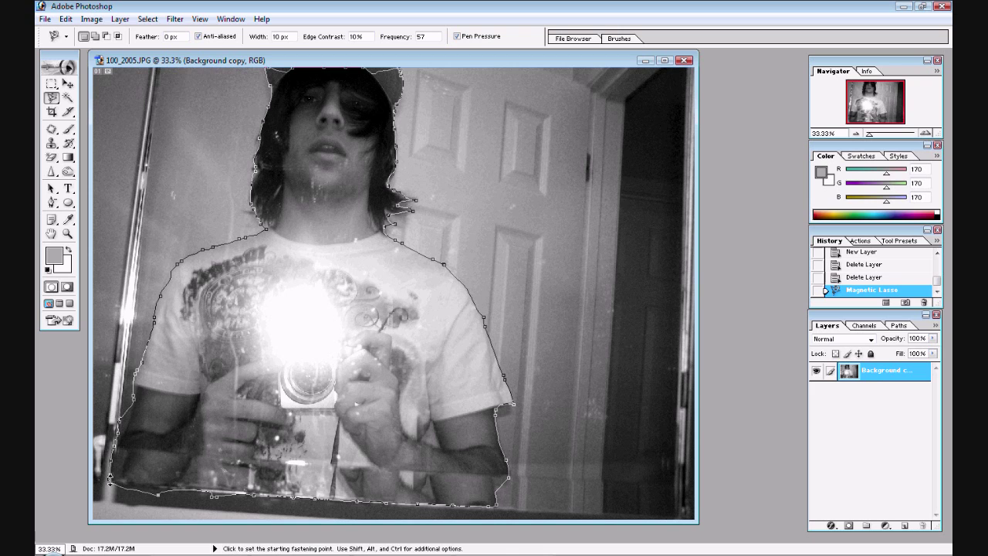
pyautogui.click(110, 480)
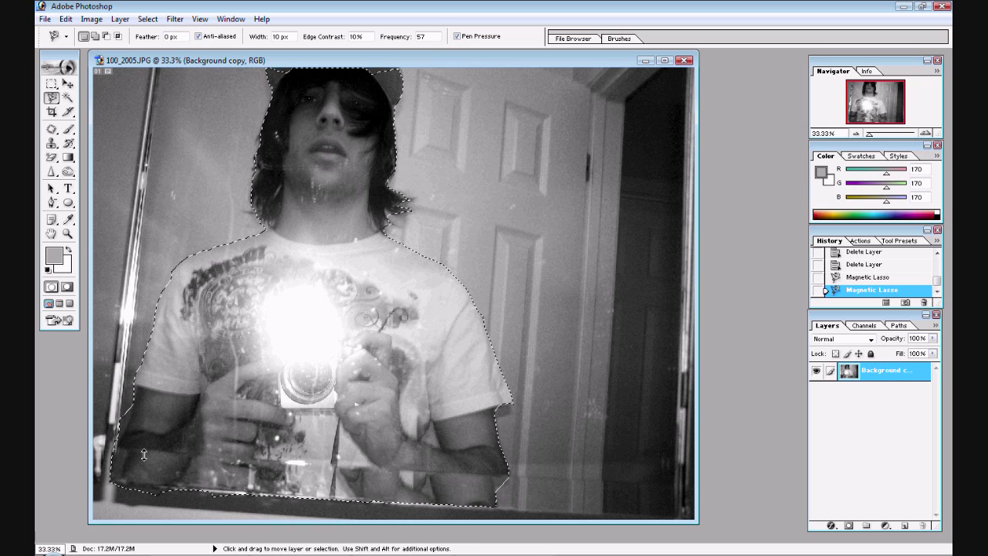
pyautogui.hotkey('ctrl', 'shift', 'i')
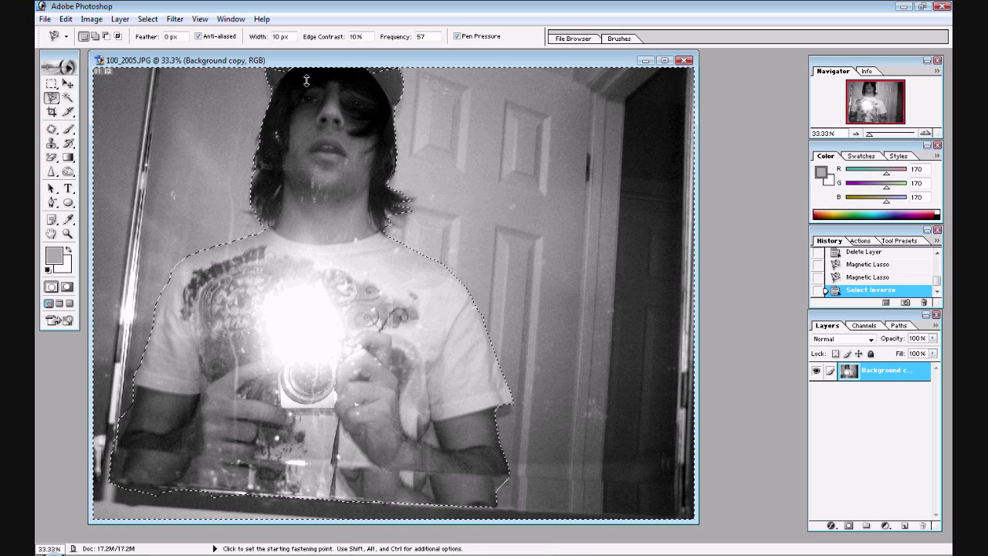
# Step: Invert back to the person and Shift-add the top of the cap with Magnetic Lasso
pyautogui.hotkey('ctrl', 'shift', 'i')
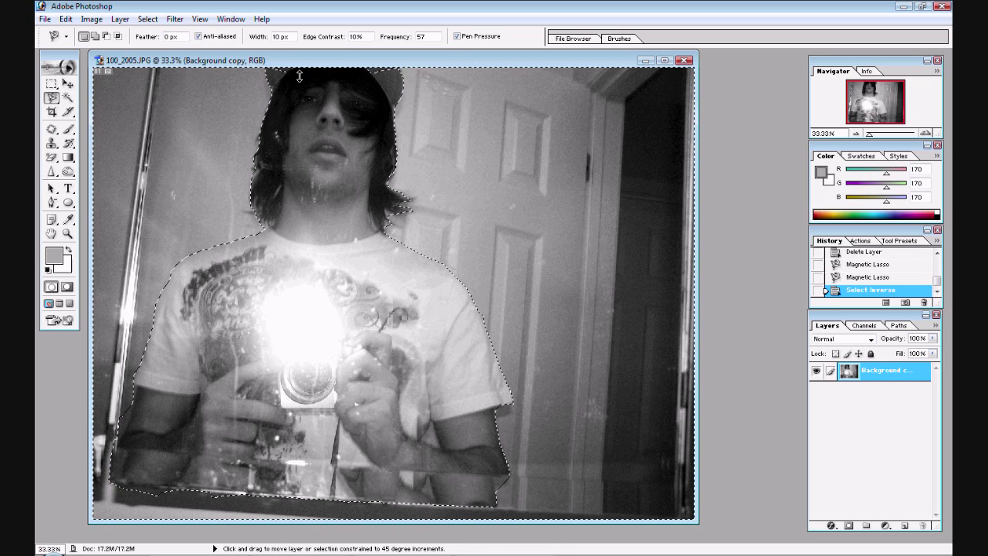
pyautogui.press('shift')
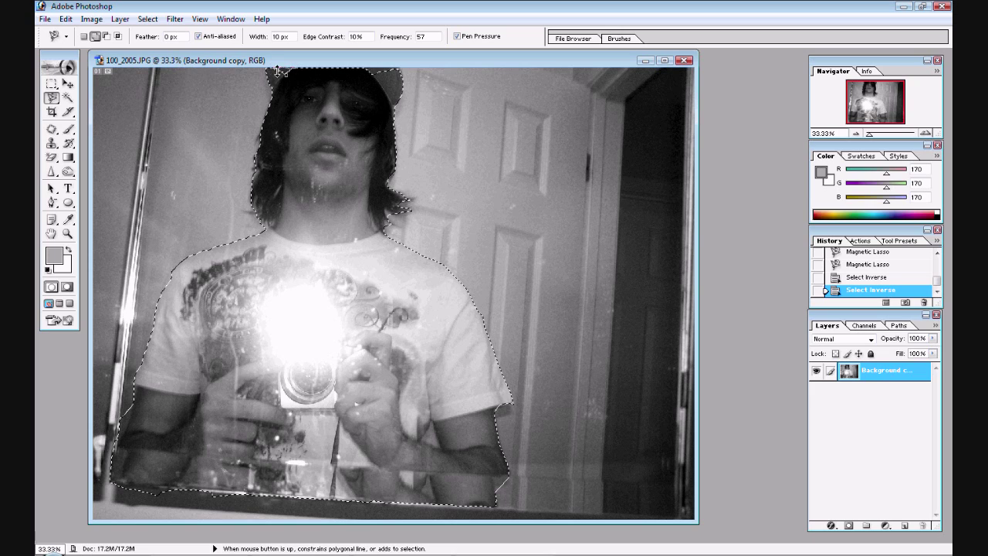
pyautogui.click(273, 68)
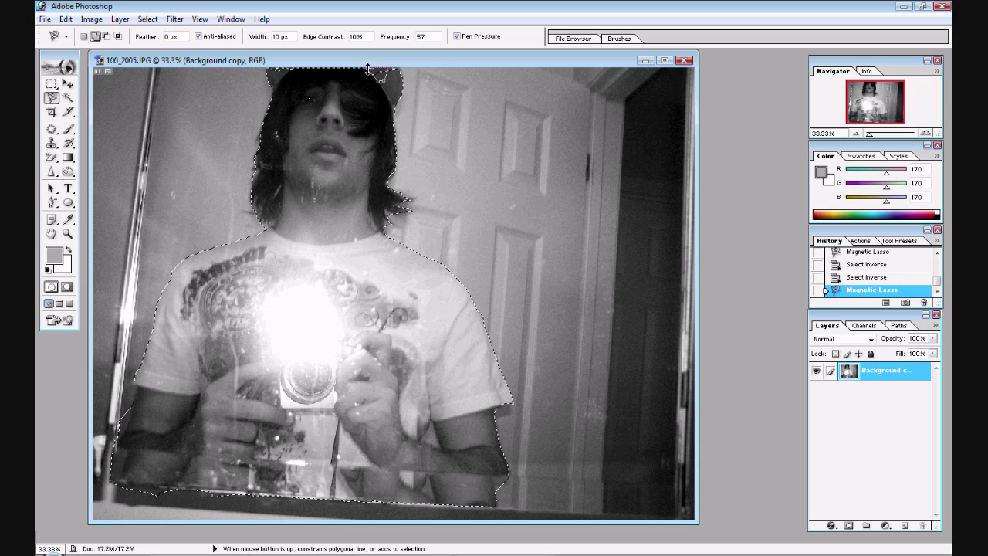
pyautogui.click(371, 68)
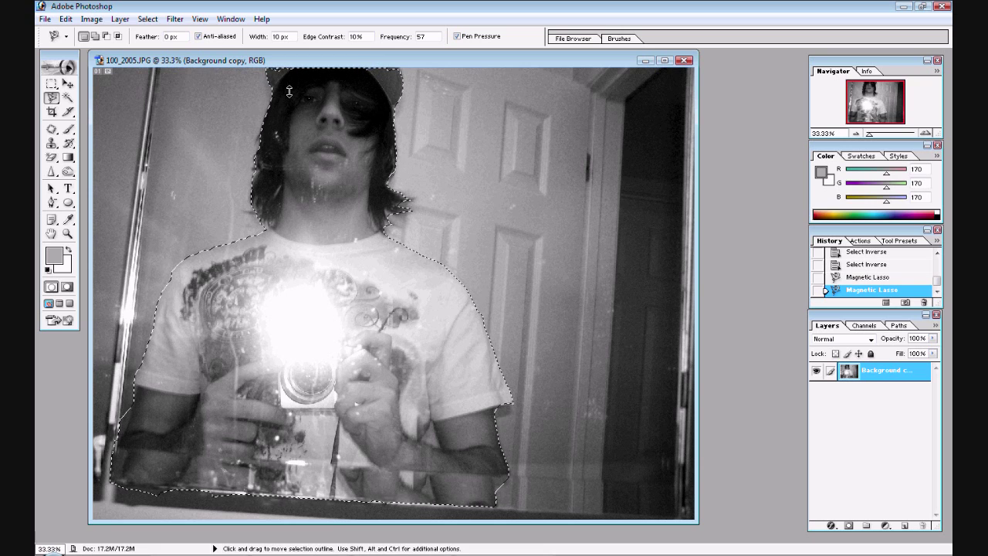
# Step: Invert the selection again so the background around the person is selected
pyautogui.hotkey('ctrl', 'shift')
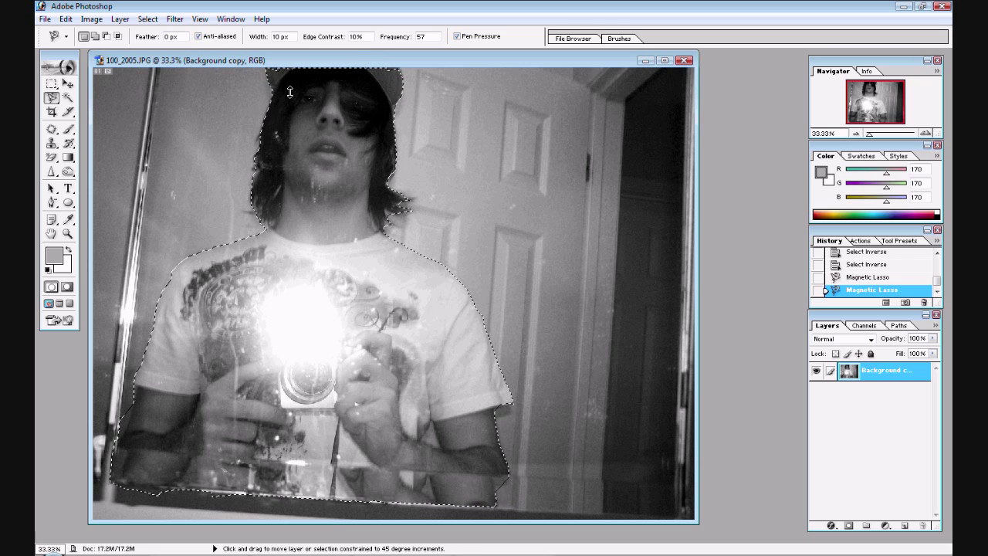
pyautogui.hotkey('ctrl', 'shift', 'i')
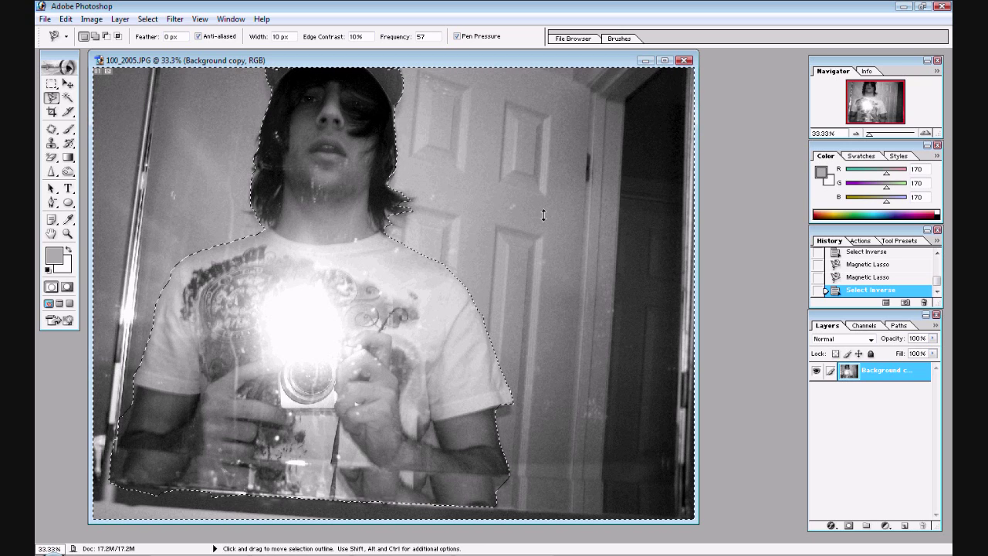
pyautogui.click(175, 18)
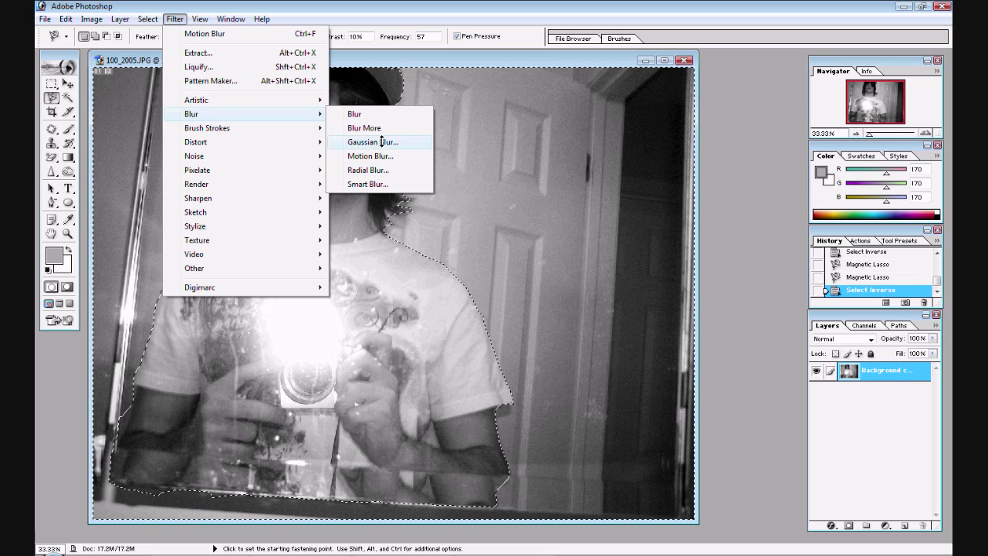
# Step: Apply Motion Blur to the background with a 0° angle and about 166 pixels distance
pyautogui.click(378, 156)
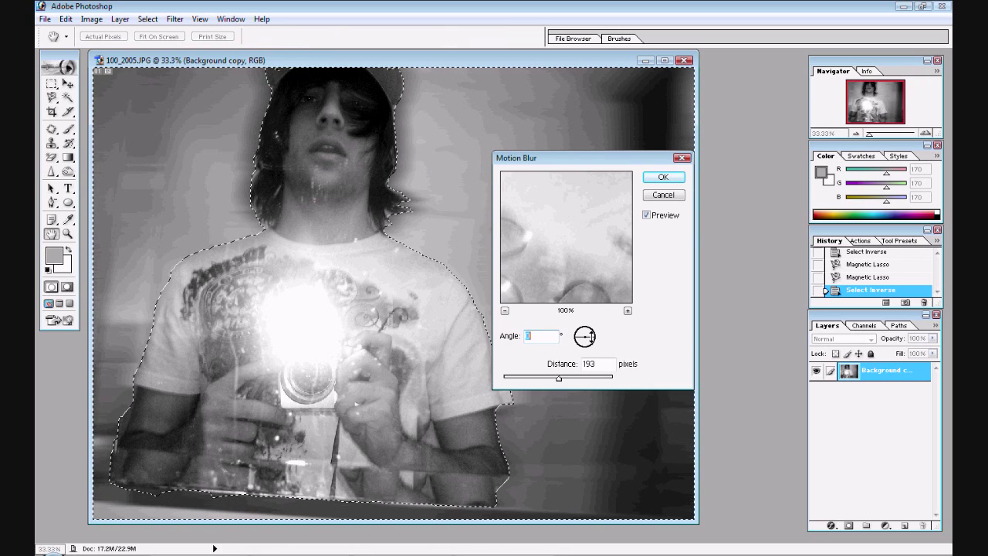
pyautogui.moveTo(595, 336)
pyautogui.mouseDown()
pyautogui.moveTo(586, 326)
pyautogui.moveTo(595, 337)
pyautogui.mouseUp()
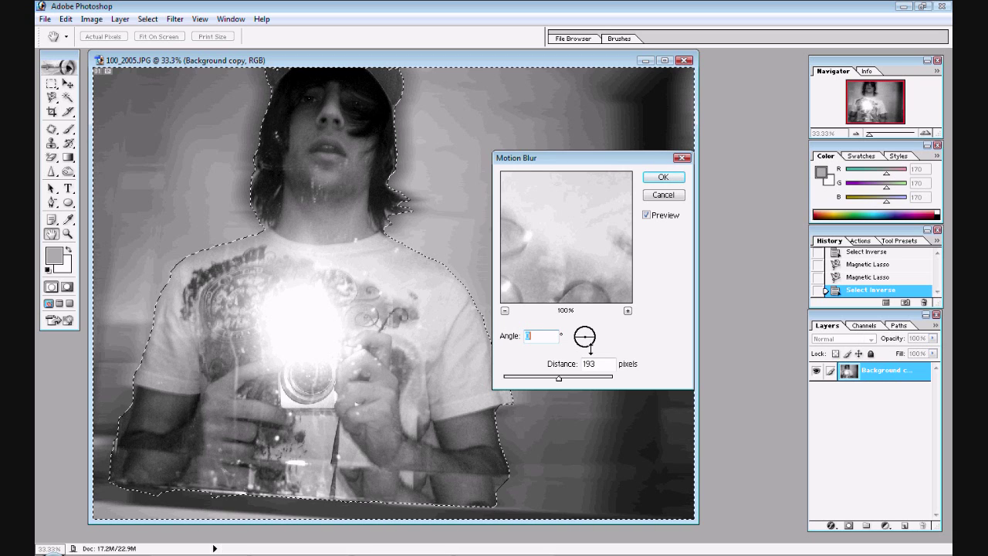
pyautogui.moveTo(557, 379); pyautogui.dragTo(565, 377)
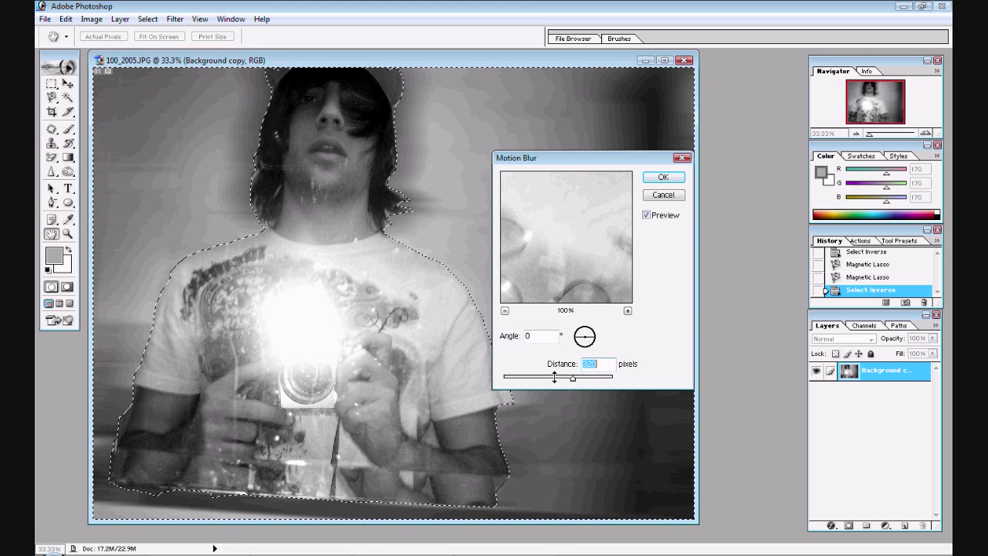
pyautogui.moveTo(554, 377); pyautogui.dragTo(555, 377)
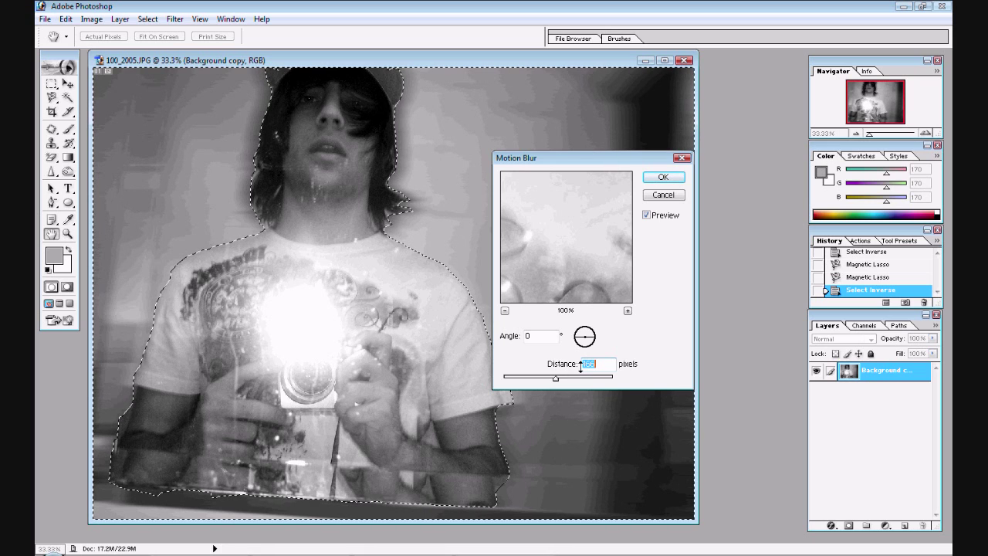
pyautogui.click(581, 365)
pyautogui.press('Return')
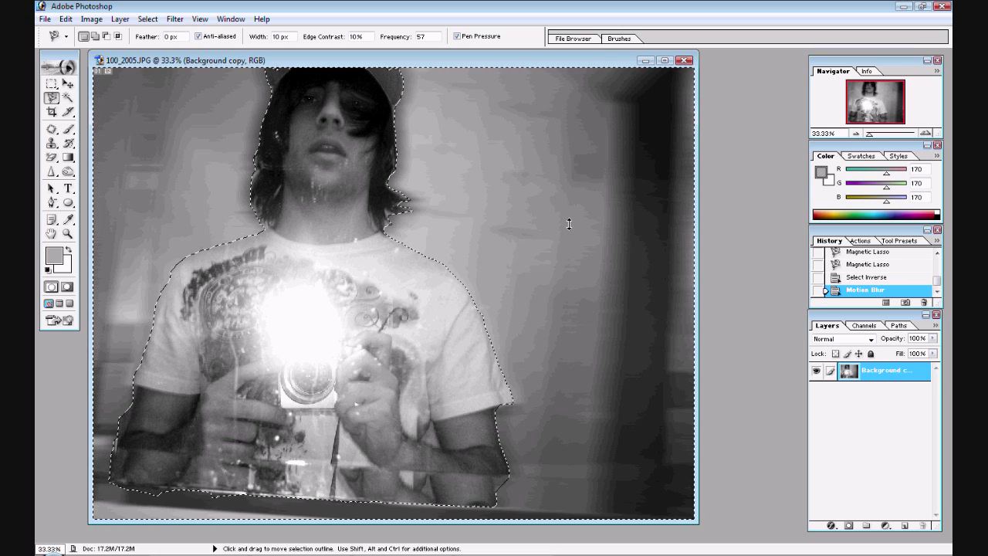
# Step: Reselect just the person and draw an S-curve on the RGB composite in Curves
pyautogui.hotkey('ctrl', 'shift', 'i')
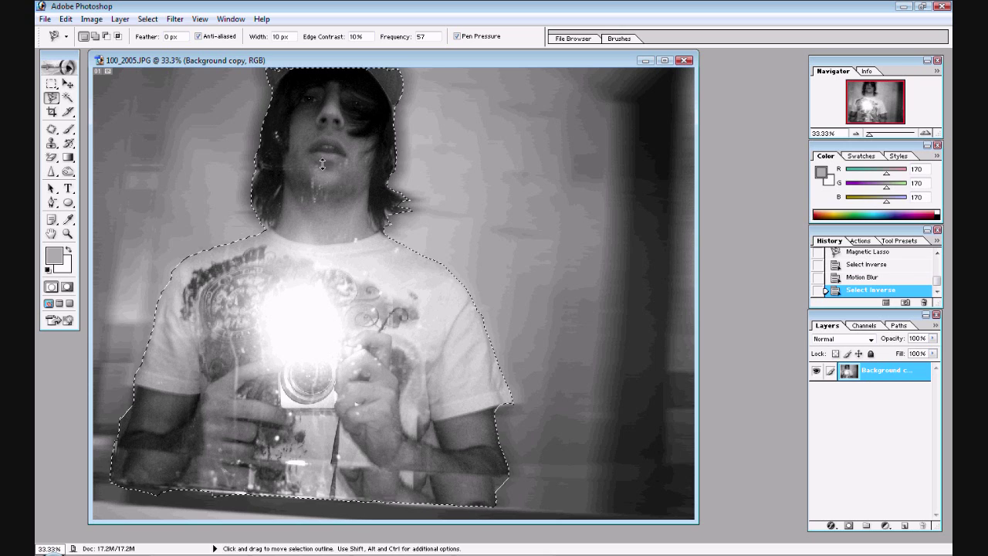
pyautogui.click(94, 20)
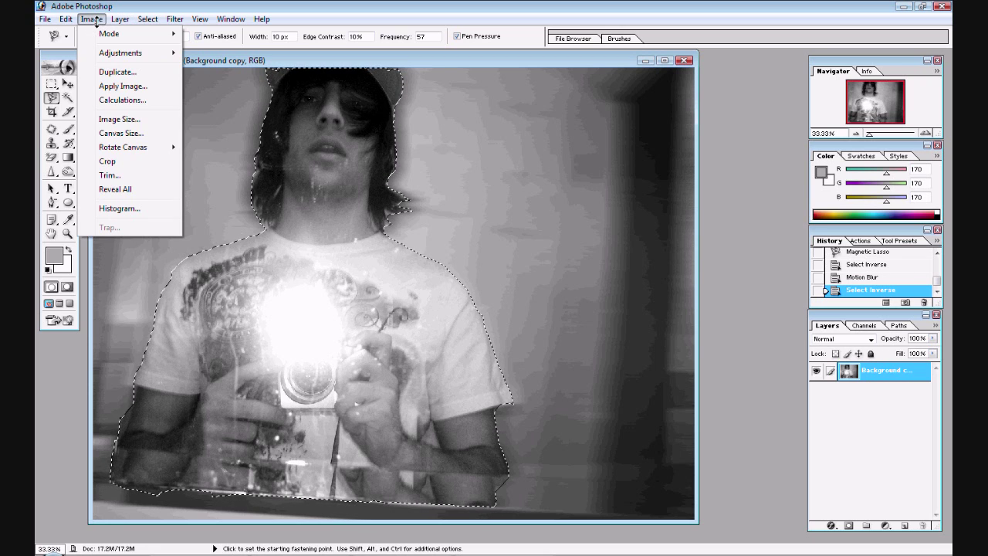
pyautogui.moveTo(136, 53)
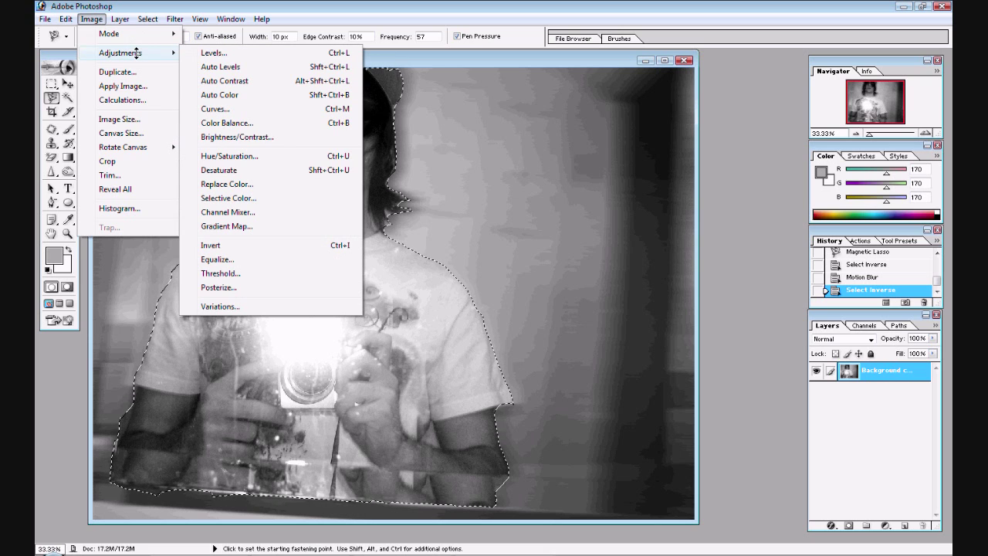
pyautogui.click(215, 109)
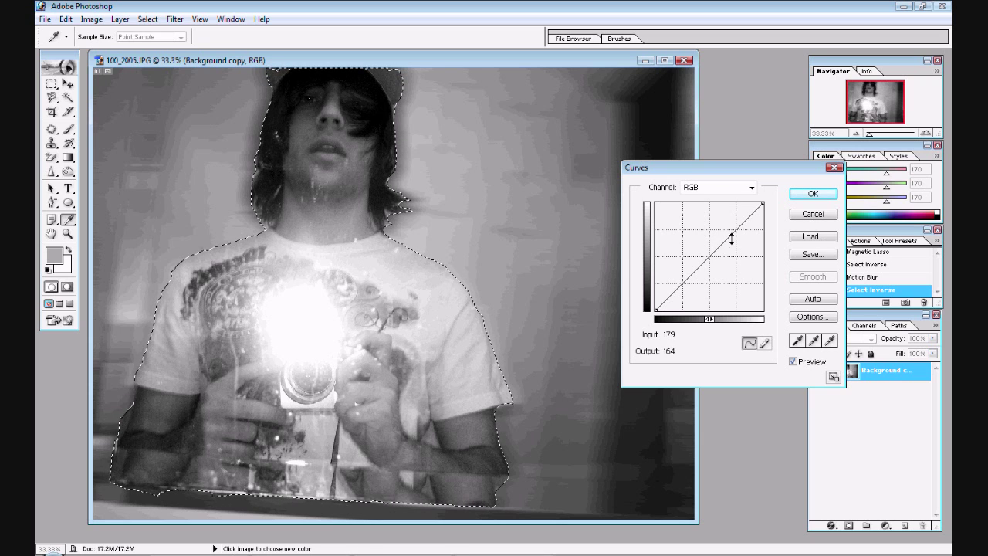
pyautogui.moveTo(728, 237); pyautogui.dragTo(728, 223)
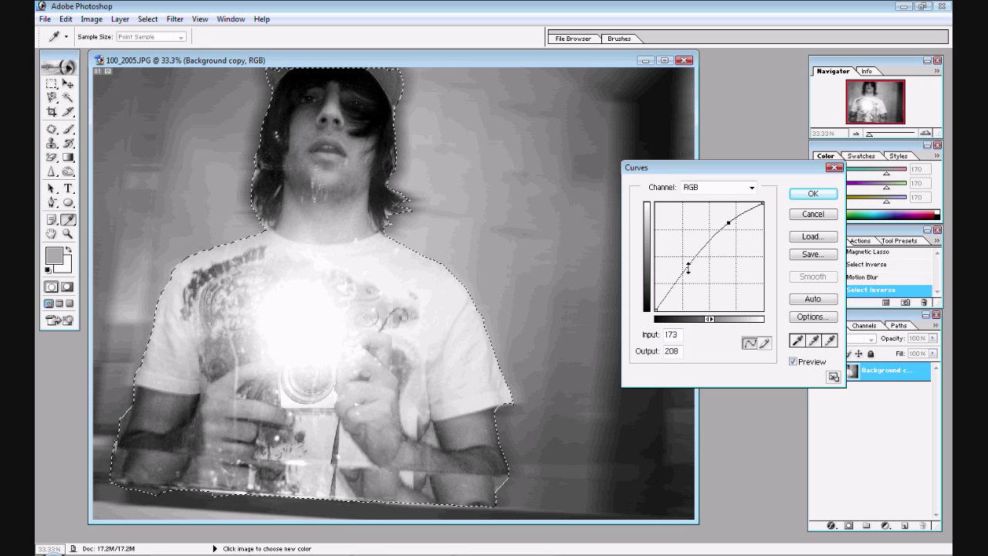
pyautogui.moveTo(688, 267); pyautogui.dragTo(690, 282)
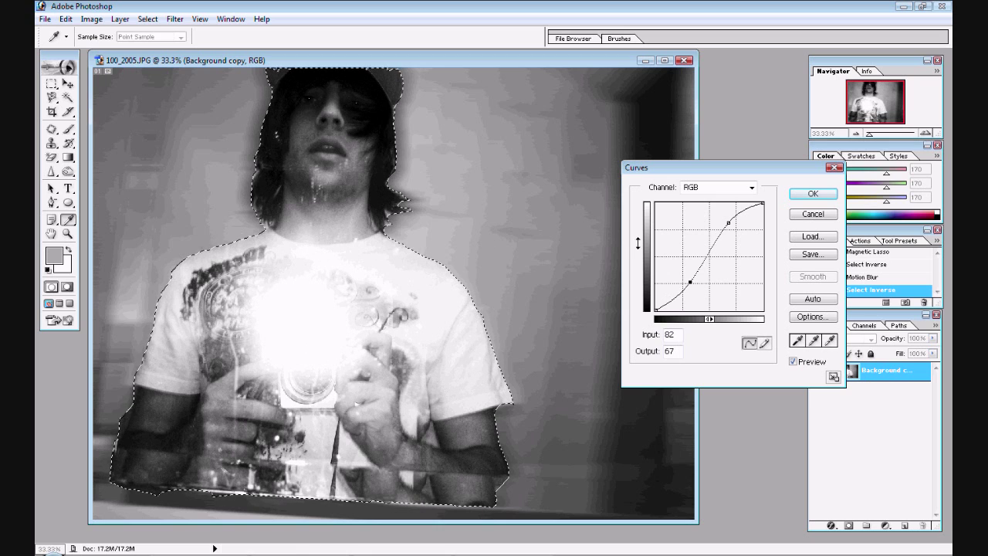
# Step: Add S-curves to the Red and Green channels, lifting highlights and lowering shadows
pyautogui.click(706, 187)
pyautogui.click(705, 200)
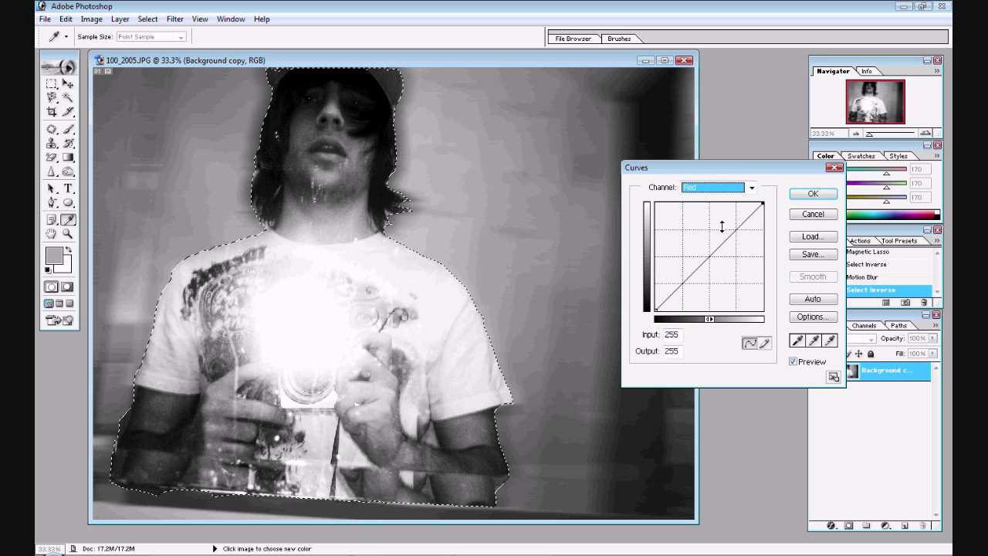
pyautogui.moveTo(730, 234); pyautogui.dragTo(728, 223)
pyautogui.moveTo(688, 267); pyautogui.dragTo(689, 284)
pyautogui.click(718, 187)
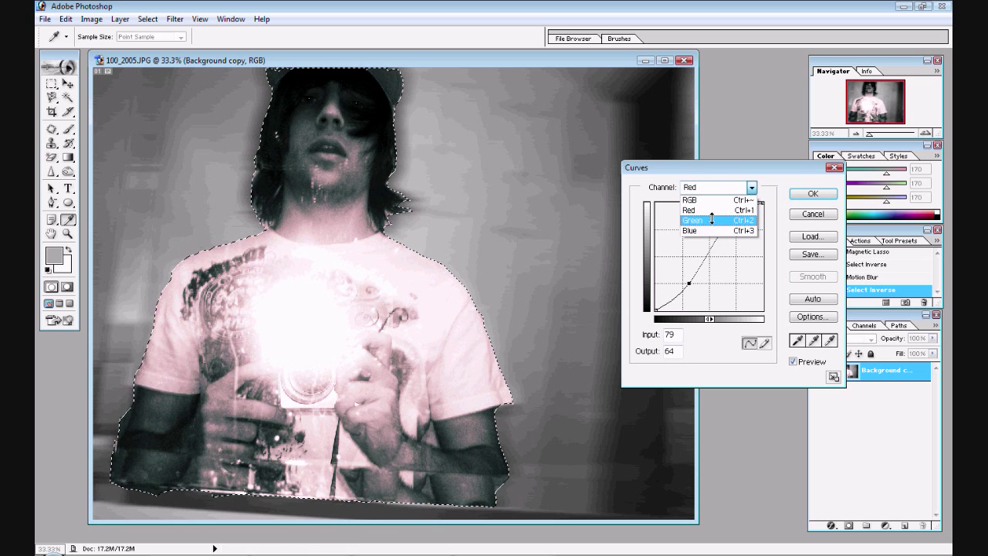
pyautogui.click(706, 213)
pyautogui.moveTo(730, 236); pyautogui.dragTo(730, 223)
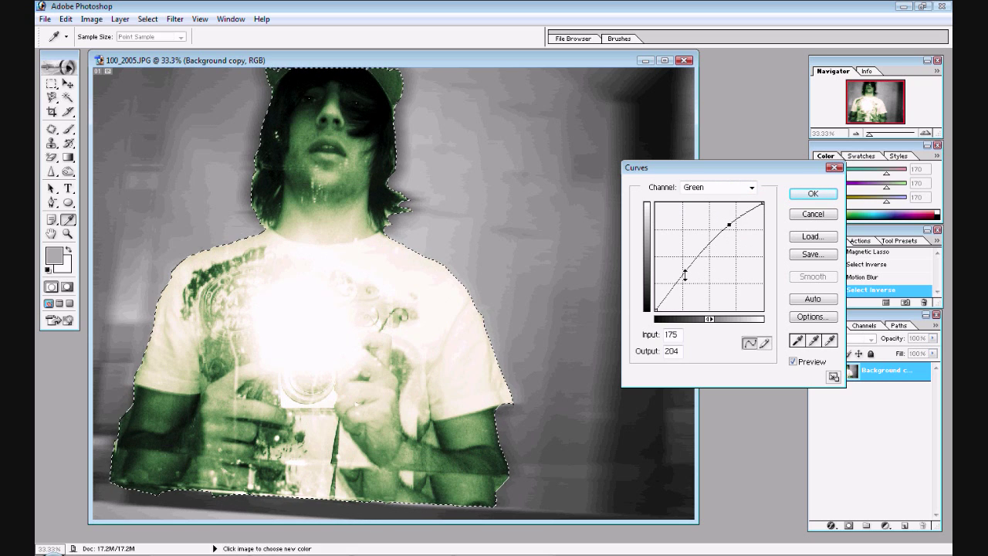
pyautogui.moveTo(685, 274); pyautogui.dragTo(684, 288)
# Step: Give the Blue channel a matching S-curve and apply the Curves adjustment
pyautogui.click(718, 187)
pyautogui.click(717, 230)
pyautogui.moveTo(733, 233); pyautogui.dragTo(732, 224)
pyautogui.moveTo(683, 263); pyautogui.dragTo(692, 283)
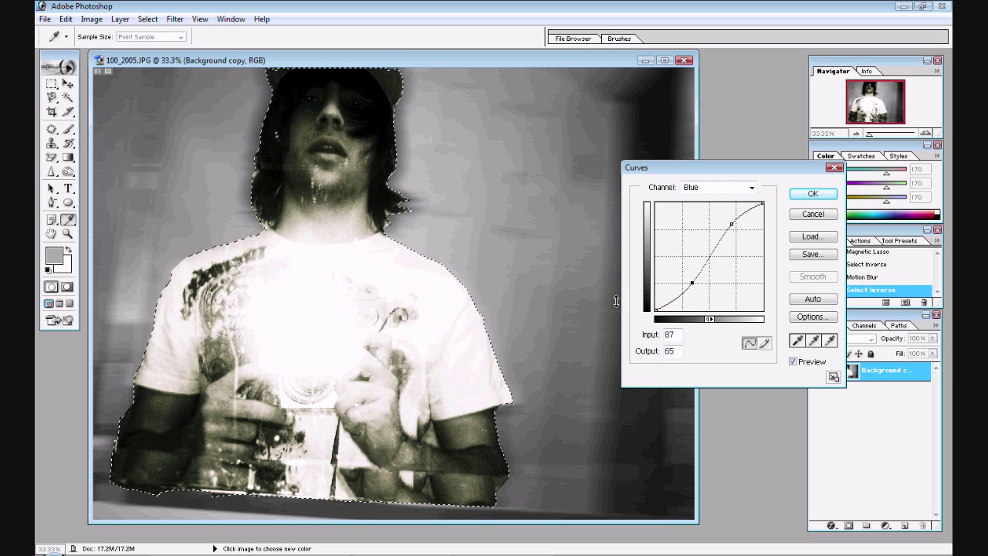
pyautogui.click(806, 194)
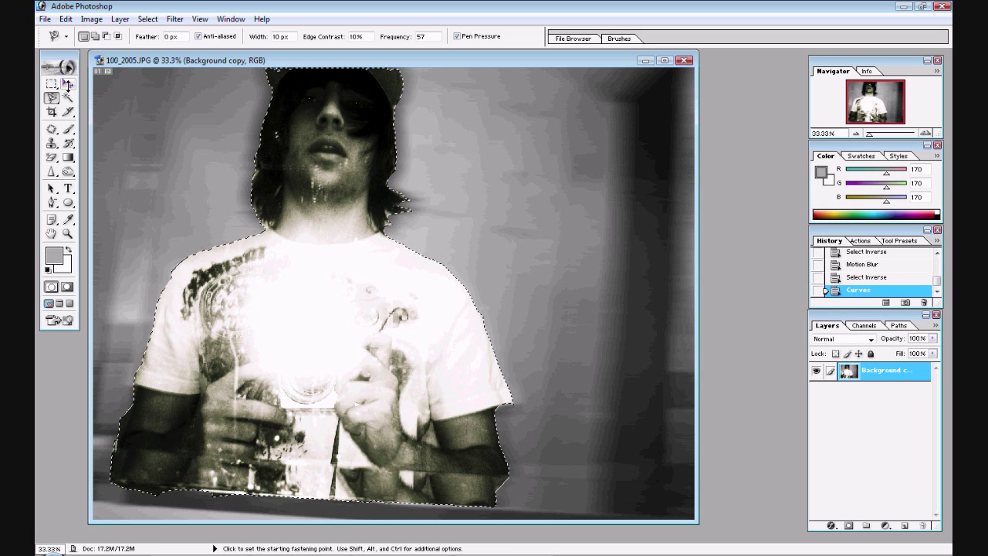
# Step: Deselect by clicking the canvas with the Rectangular Marquee tool
pyautogui.click(51, 84)
pyautogui.click(561, 217)
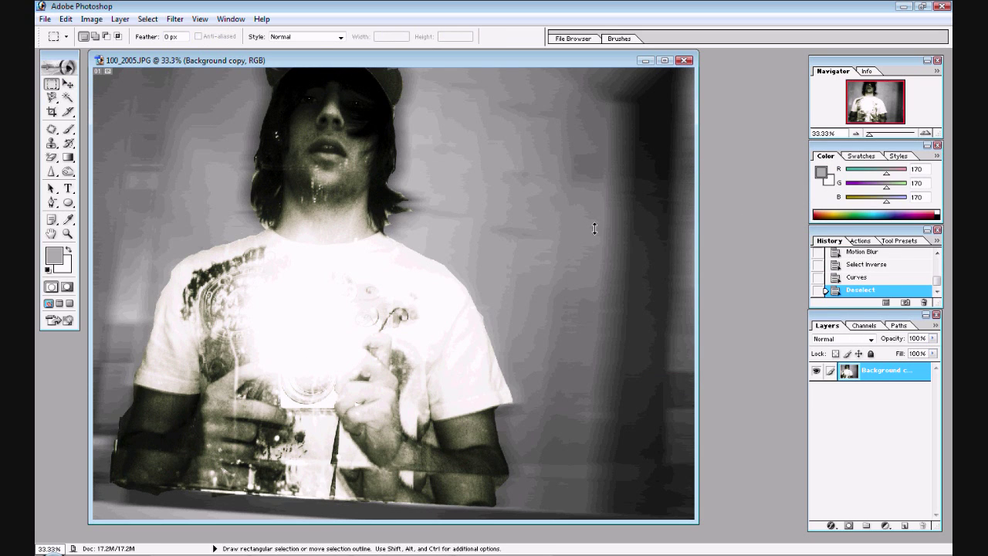